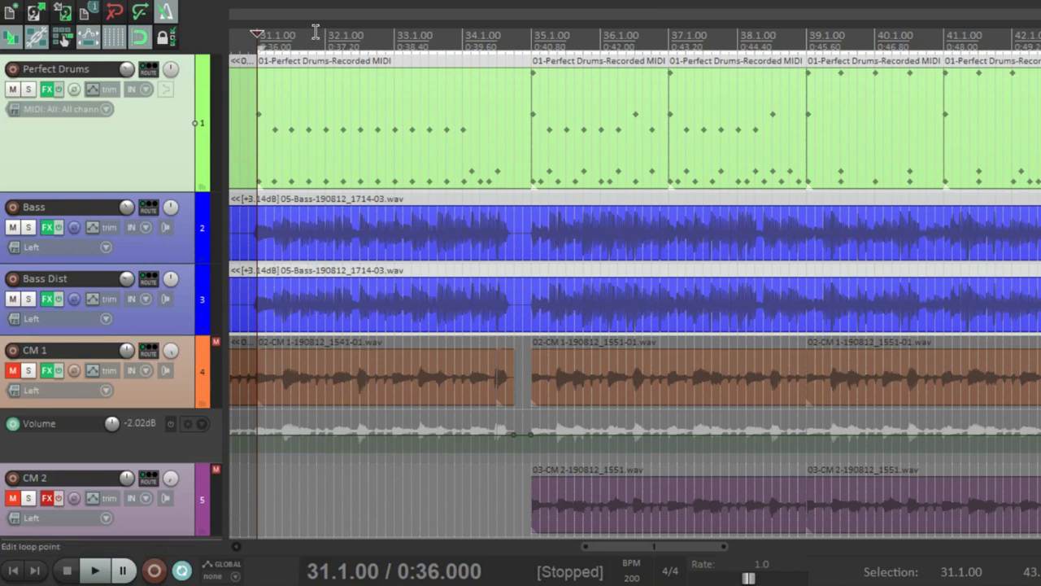
Move the play position to bar 33, return it to 31.1.00, and open the Perfect Drums FX chain
left_click(393, 37)
left_click(262, 34)
left_click(47, 92)
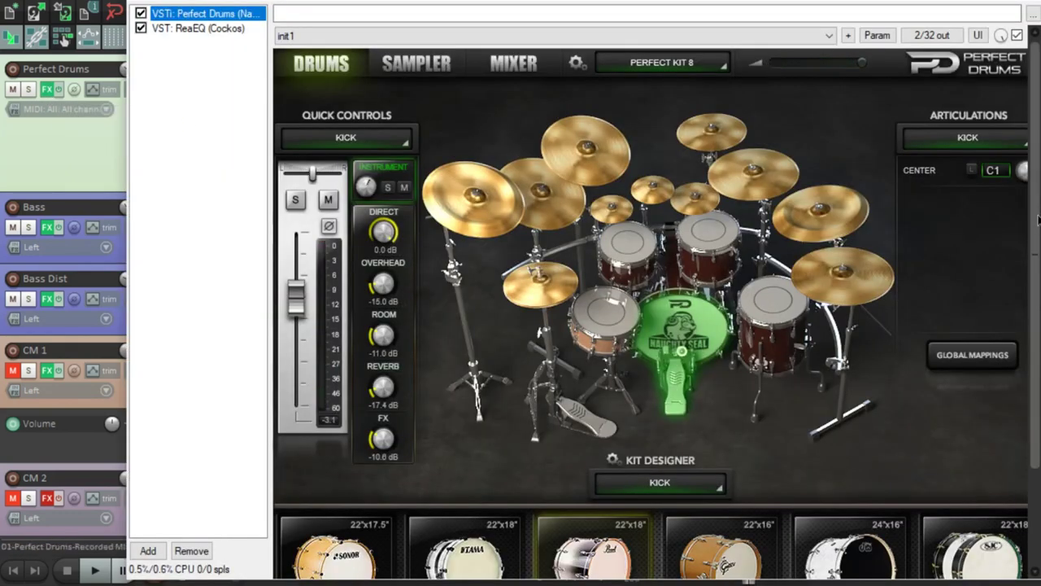
Make the snare the drum being edited in the Perfect Drums kit
scroll(1038, 218, "down", 3)
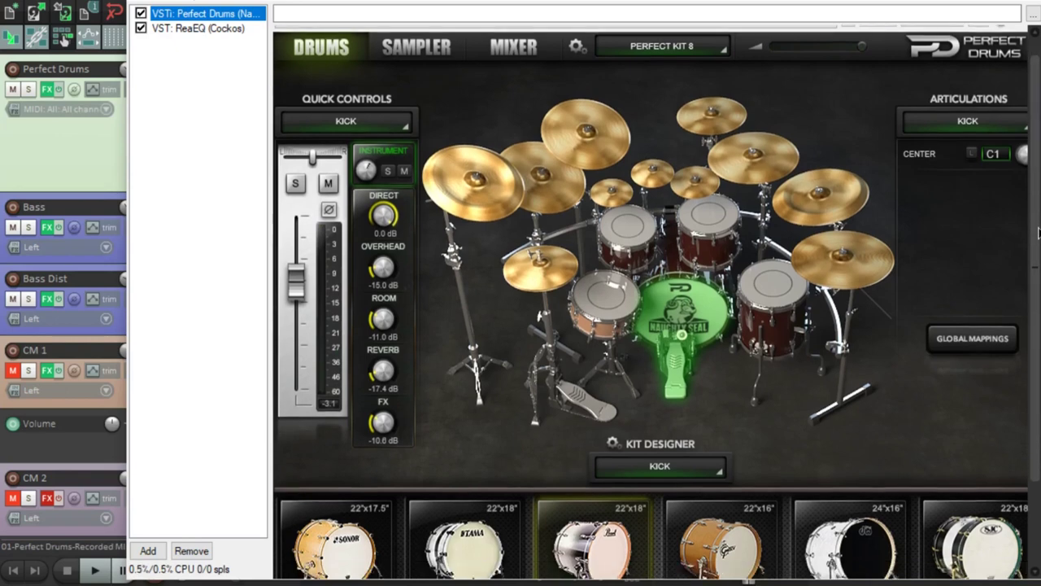
scroll(1037, 325, "up", 3)
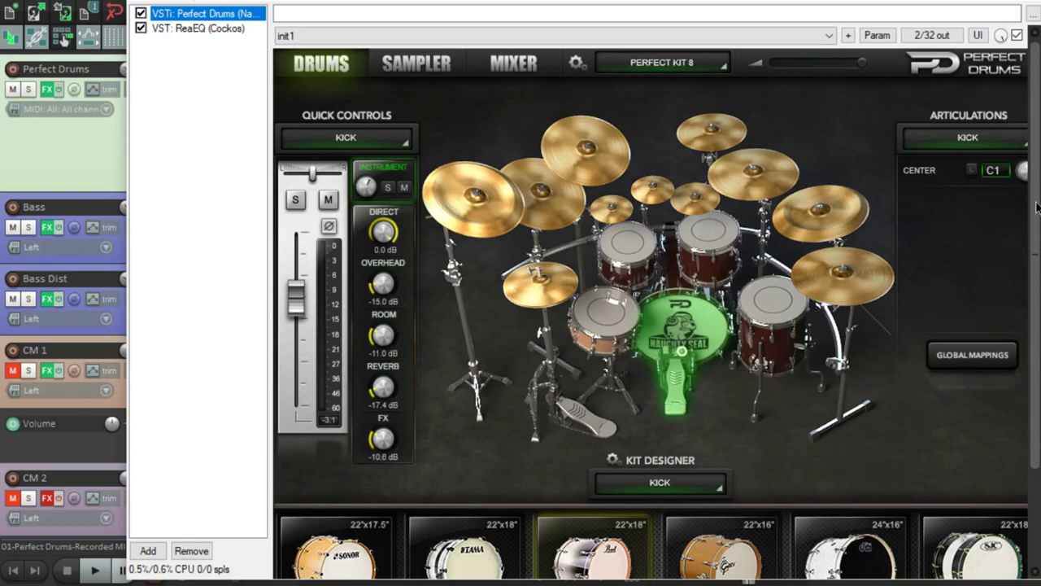
scroll(866, 482, "down", 3)
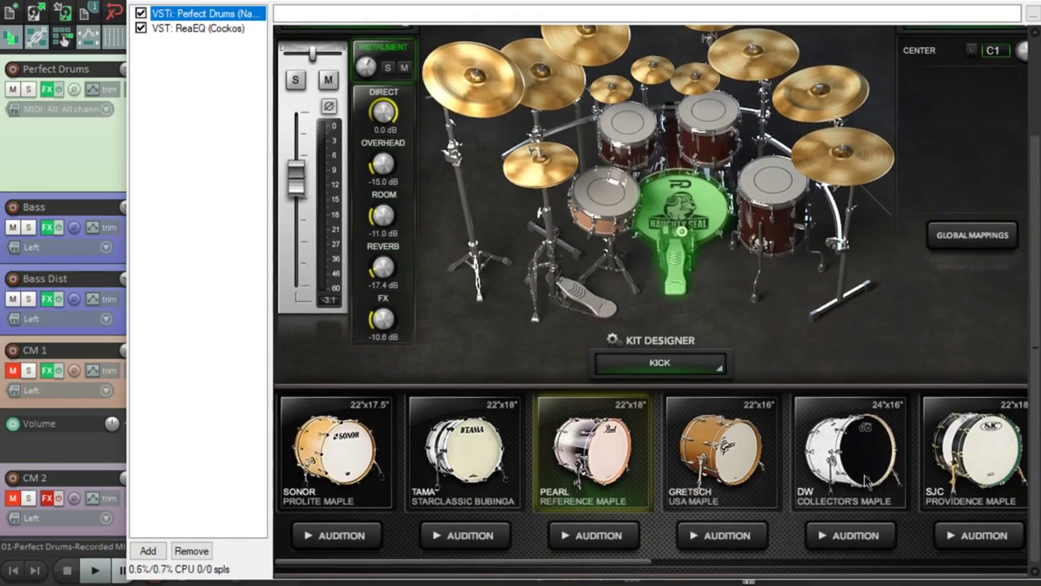
mouse_move(639, 566)
left_mouse_down()
mouse_move(690, 576)
mouse_move(1000, 576)
mouse_move(632, 577)
left_mouse_up()
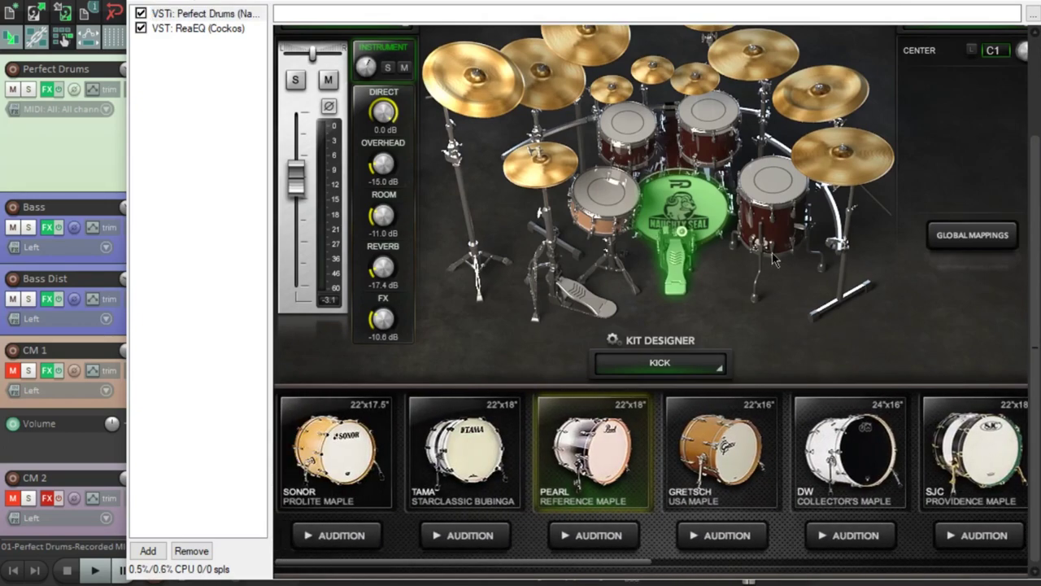
left_click(604, 198)
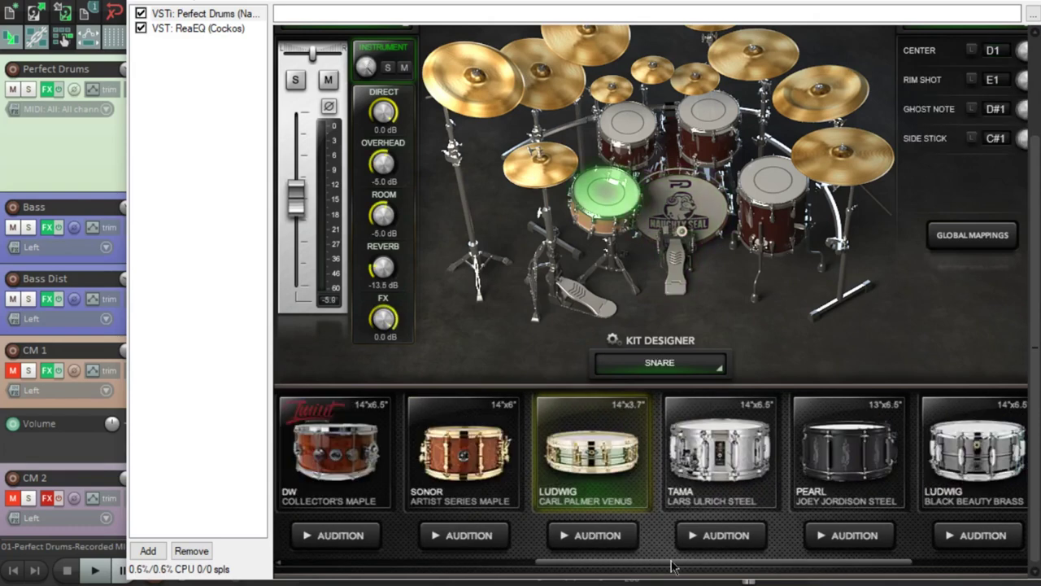
Browse the snare row, then switch Perfect Drums to its 16-pad Sampler page
left_click_drag(682, 570, 813, 574)
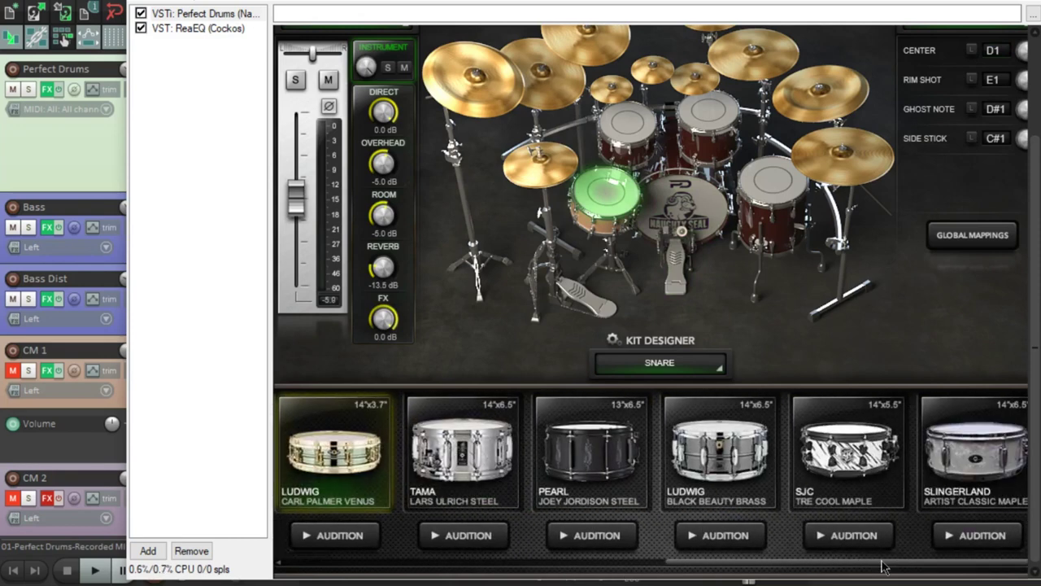
scroll(1013, 199, "up", 3)
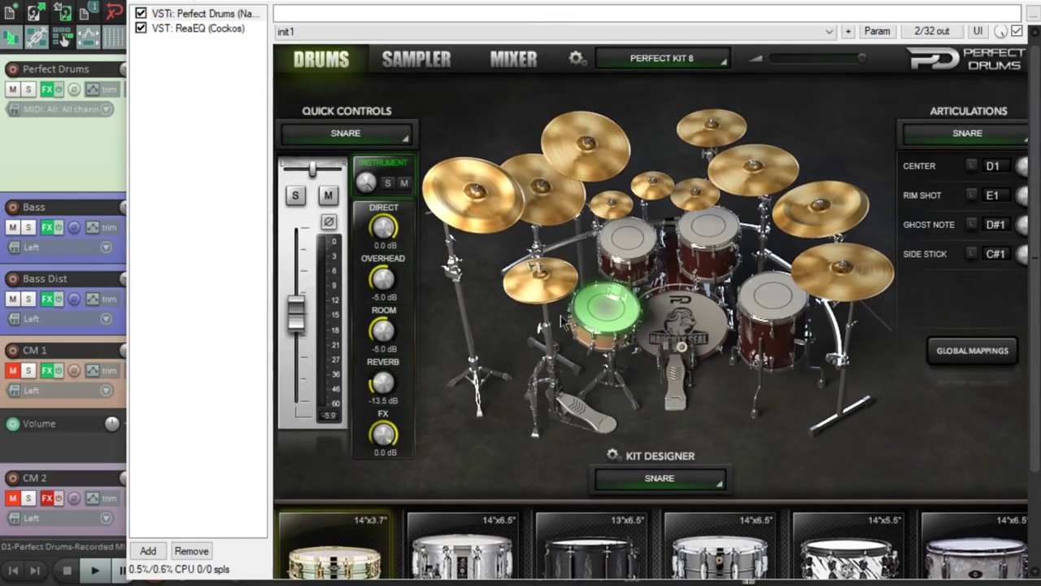
left_click(417, 61)
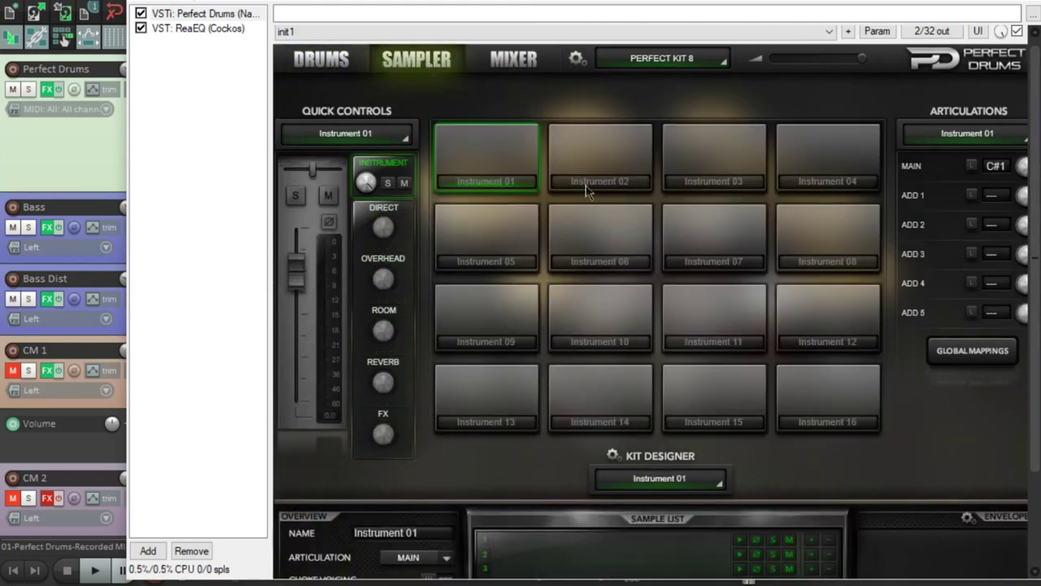
Show the Perfect Drums Mixer page with per-drum channels from Kick to Reverb
left_click(321, 67)
left_click(513, 67)
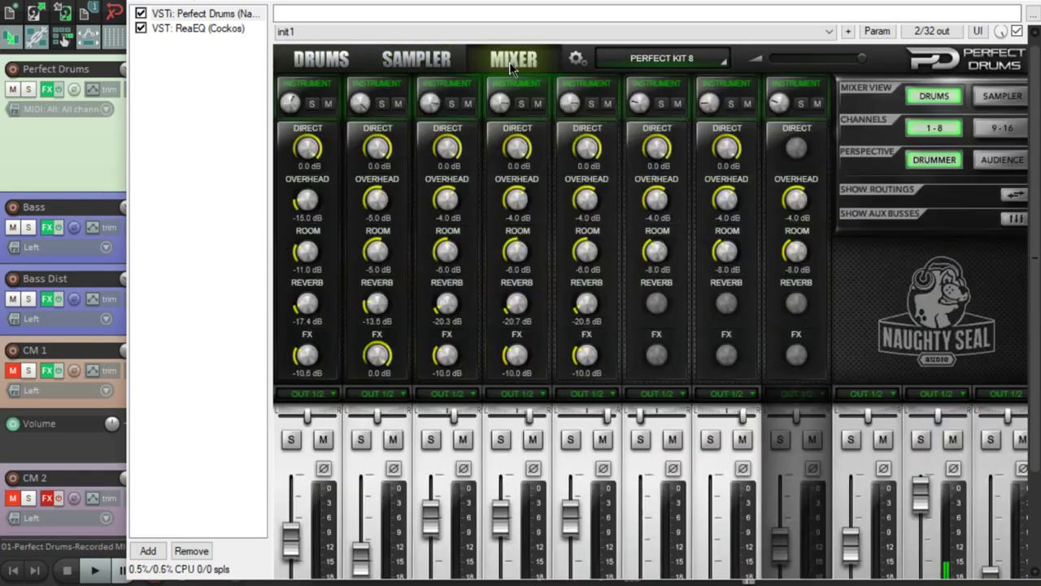
scroll(935, 181, "down", 3)
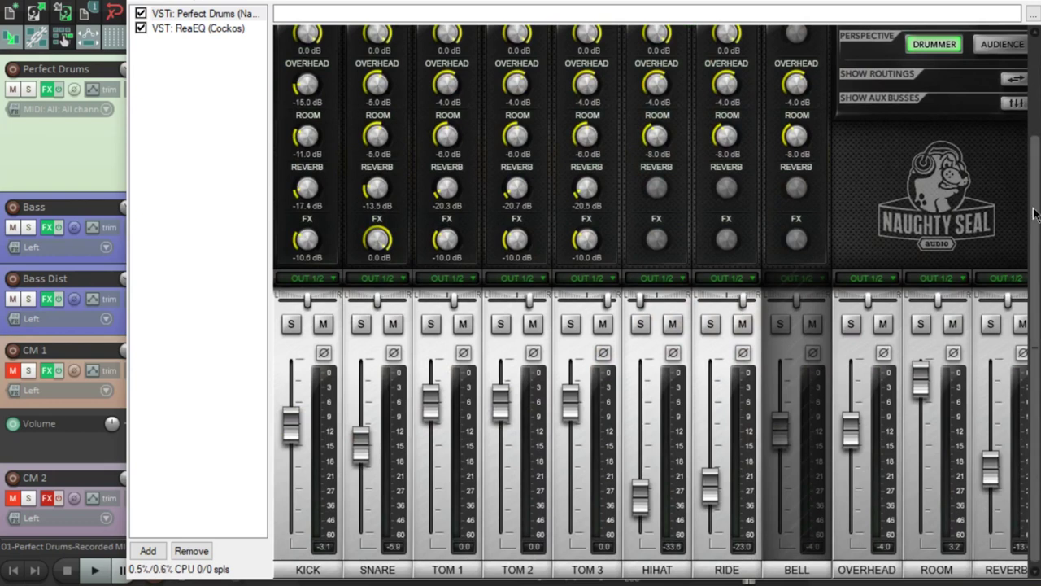
left_click_drag(1035, 214, 1035, 212)
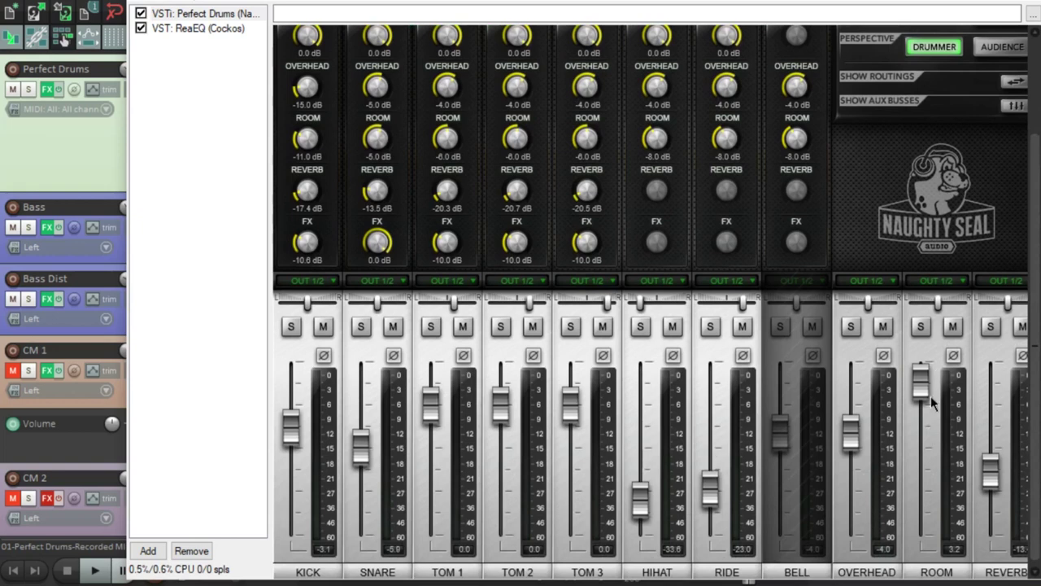
scroll(1037, 410, "up", 3)
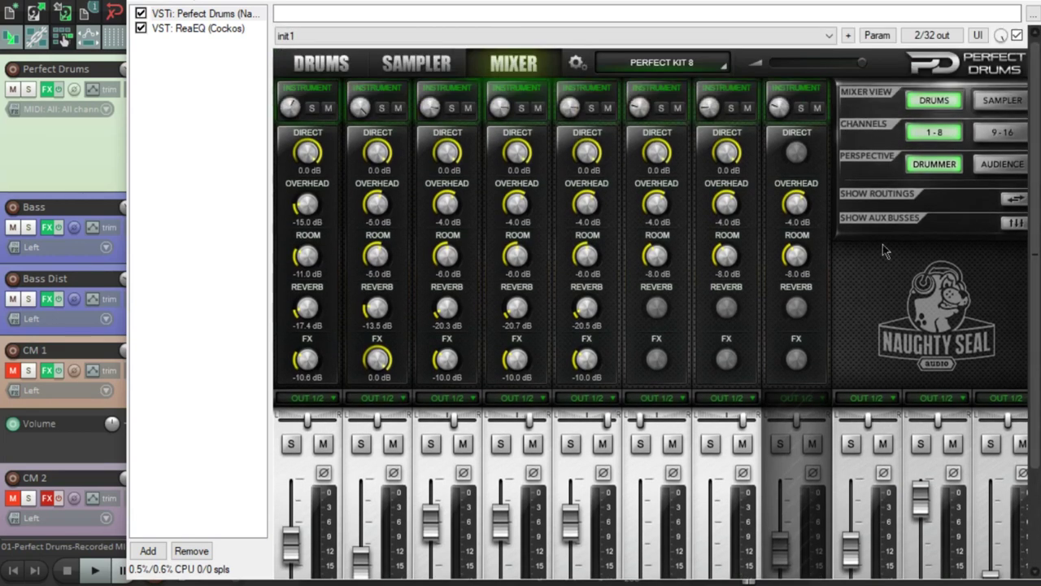
Return Perfect Drums to the kit view and lower the snare's reverb send to -13.5 dB
left_click(335, 67)
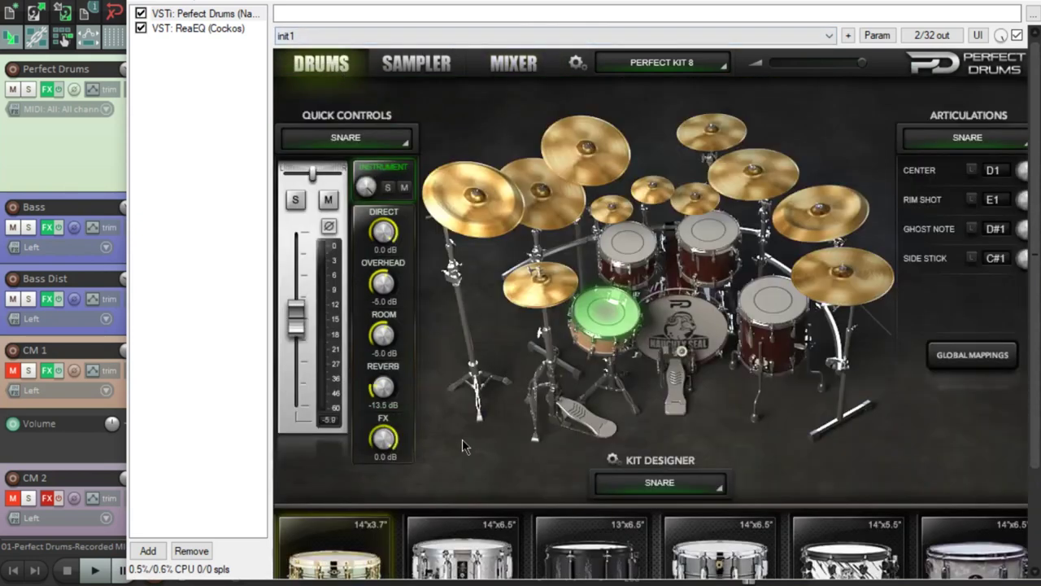
left_click_drag(389, 440, 379, 401)
Compare the drum ReaEQ bypassed and active, leave it on, close the chain, and open the Bass FX chain
left_click(207, 29)
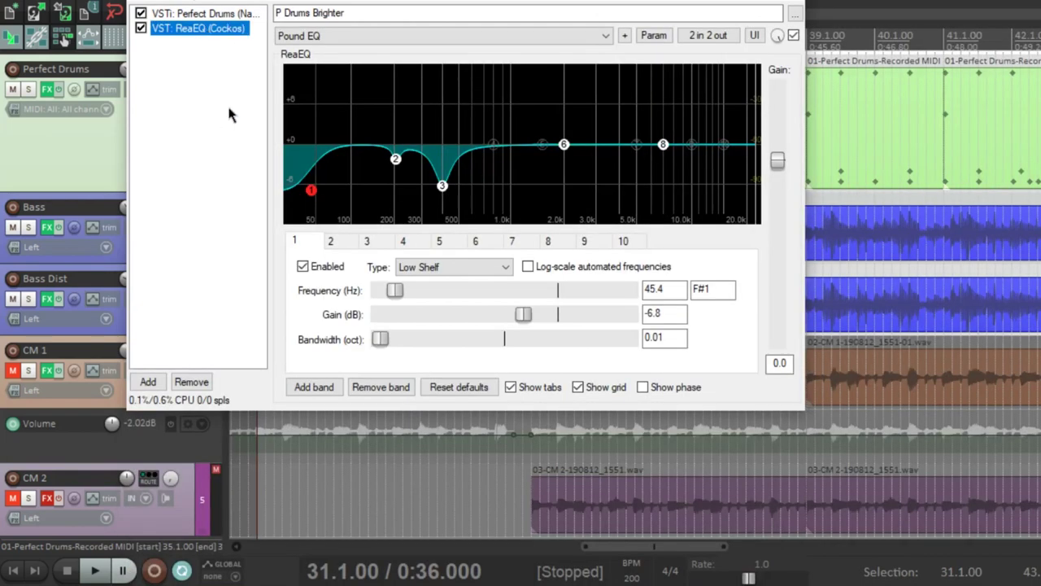
left_click(793, 35)
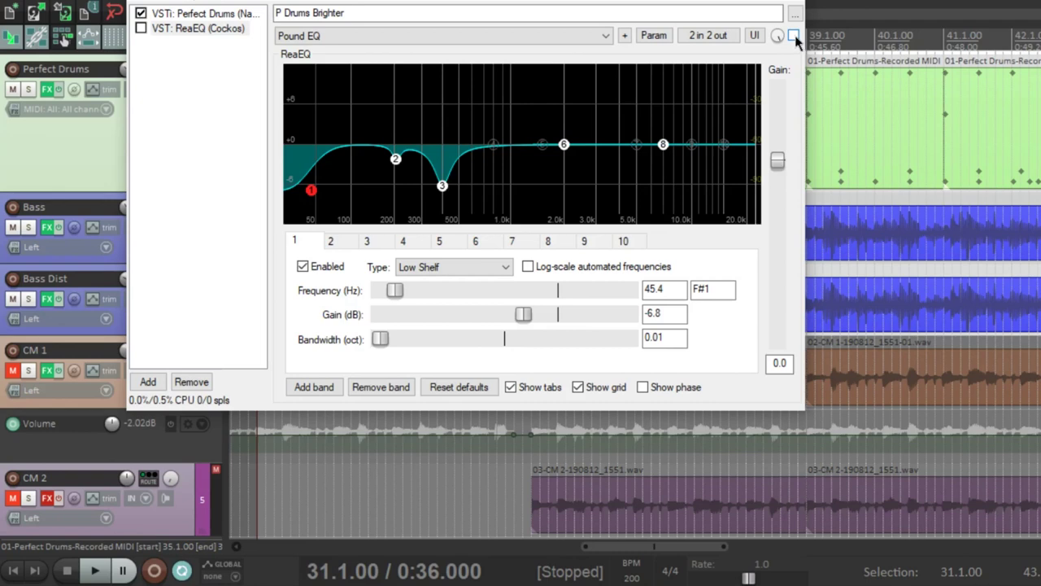
left_click(794, 36)
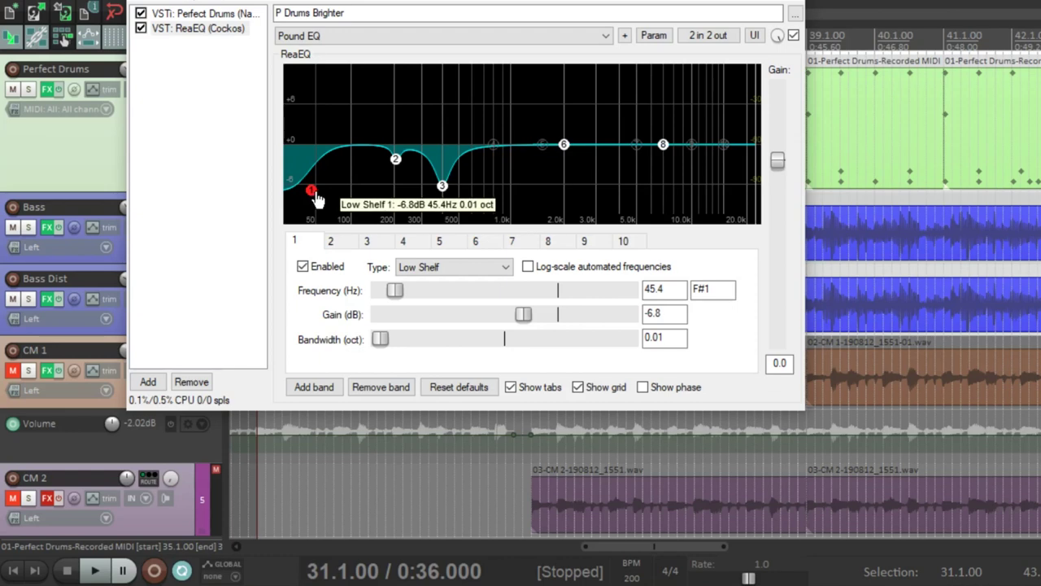
key("Escape")
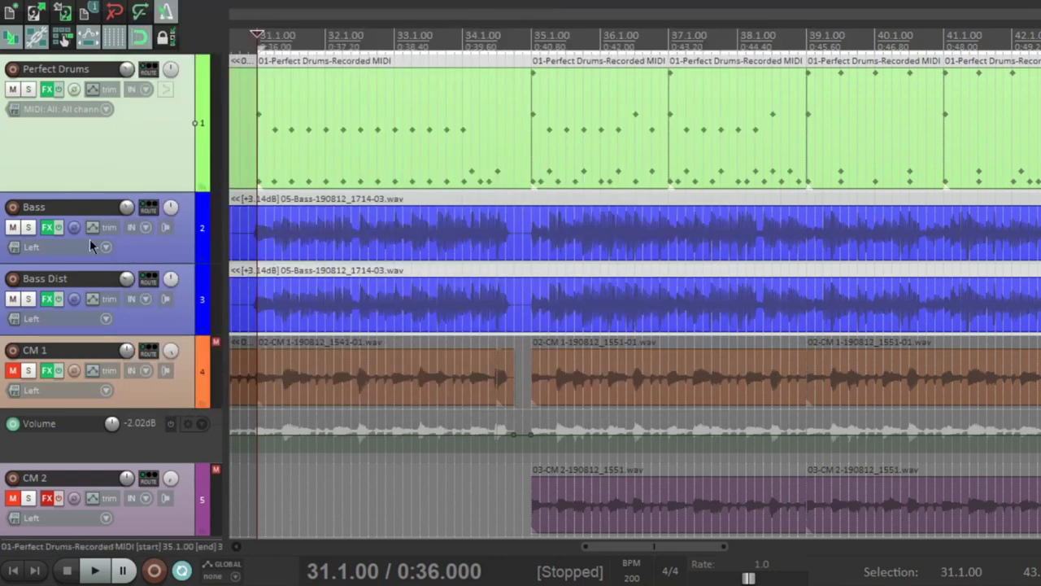
left_click(47, 227)
View the BOD overdrive on its 'BASS EXP' preset, then the bass ReaEQ on 'BASS EQ METAL'
left_click(358, 65)
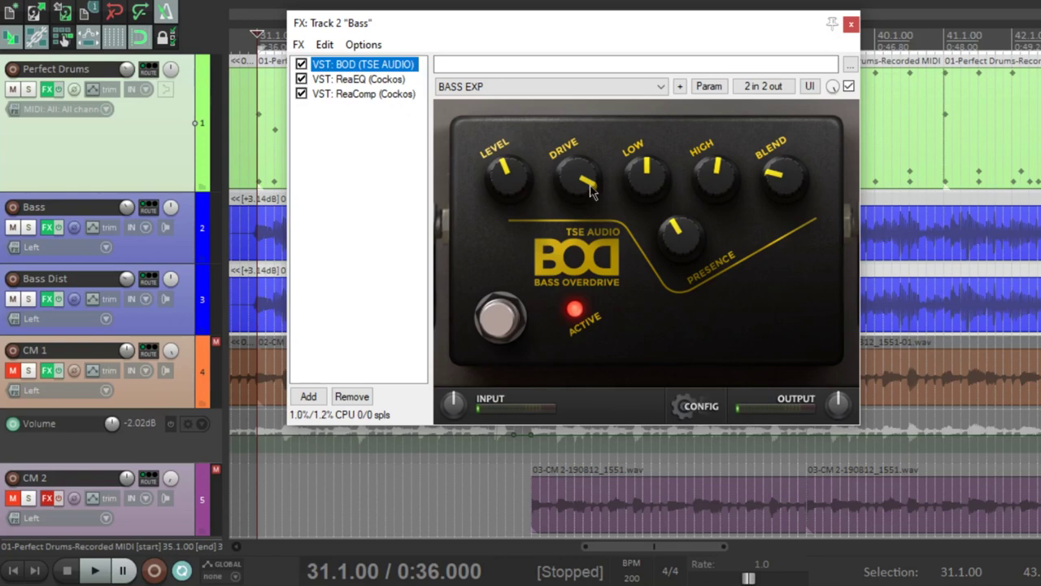
left_click(373, 80)
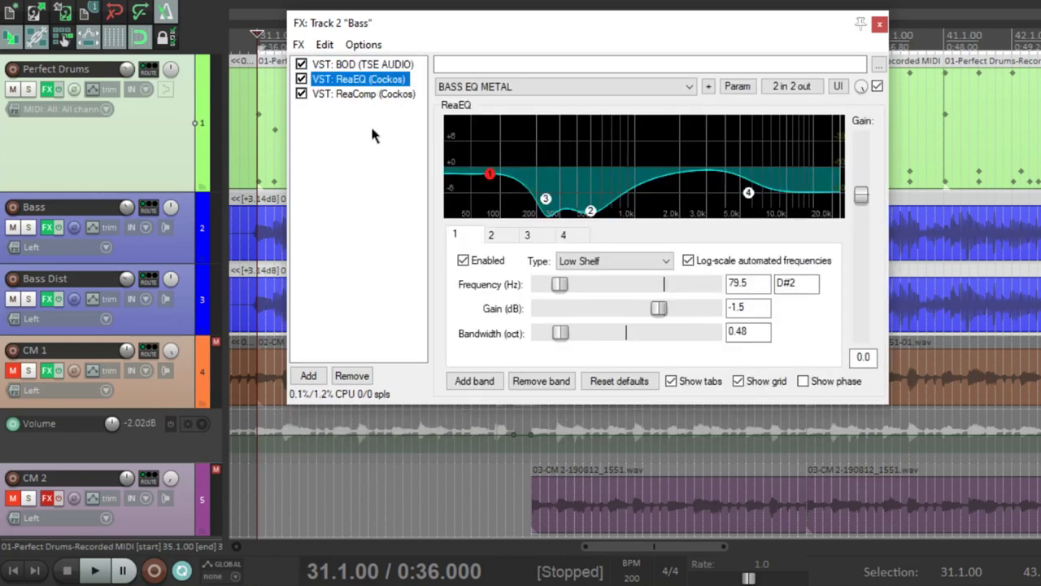
Cut bass EQ band 2 deeper around 500 Hz, then view ReaComp's 'Driving Rock Bass' preset at 12.2:1
mouse_move(547, 202)
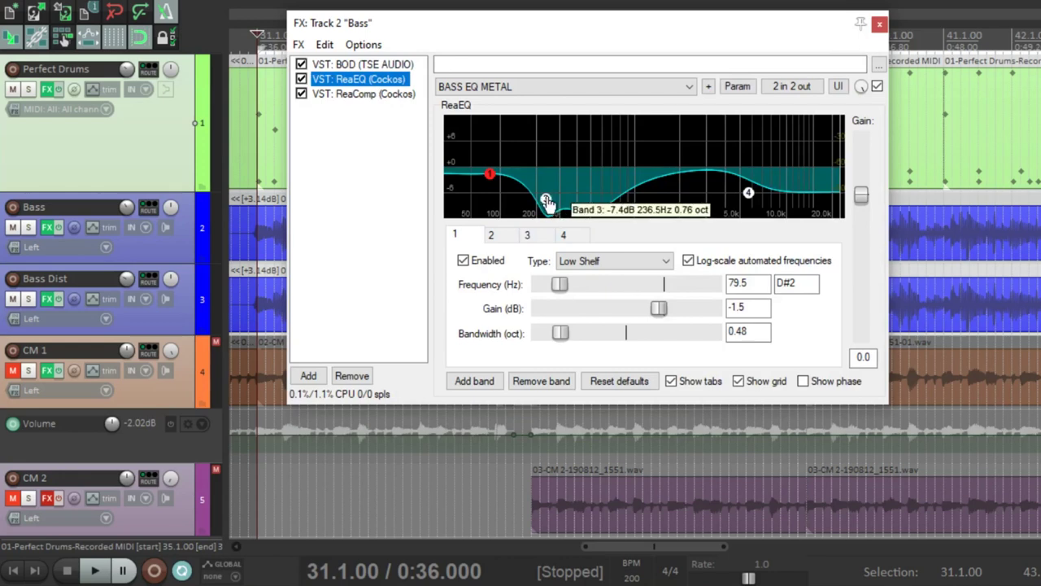
left_click_drag(587, 204, 590, 211)
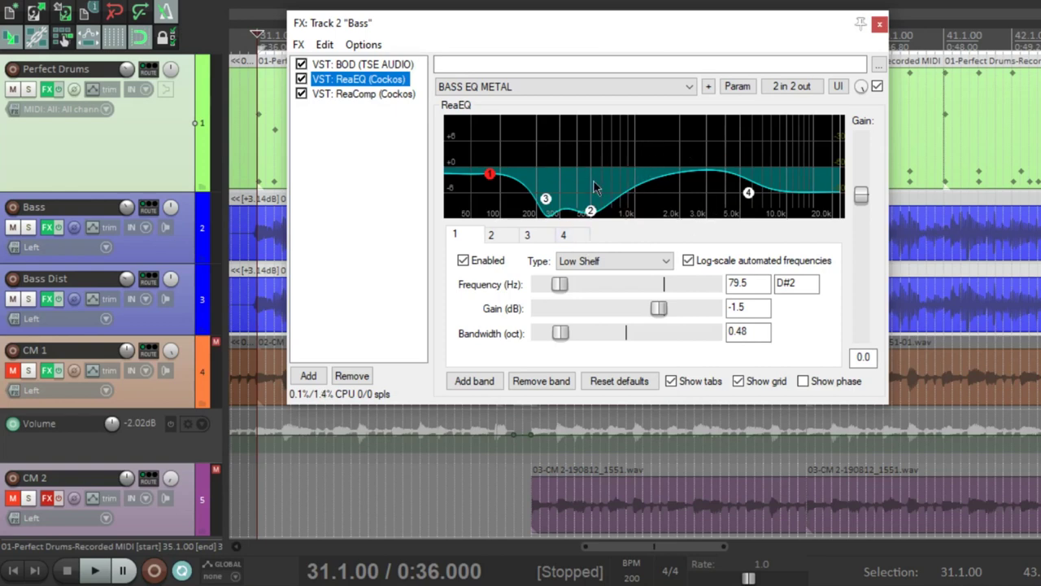
mouse_move(490, 177)
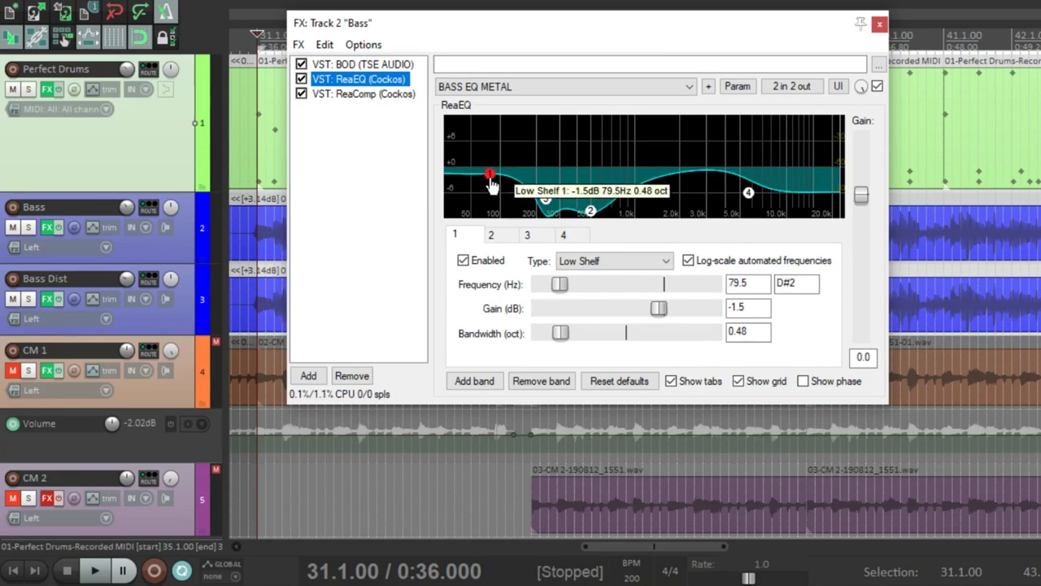
mouse_move(748, 197)
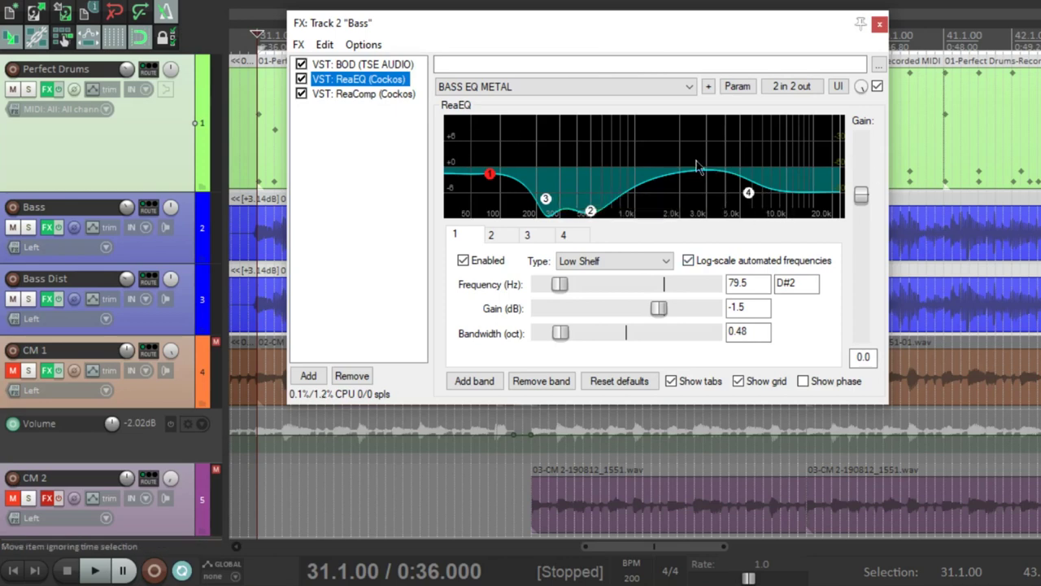
left_click(376, 95)
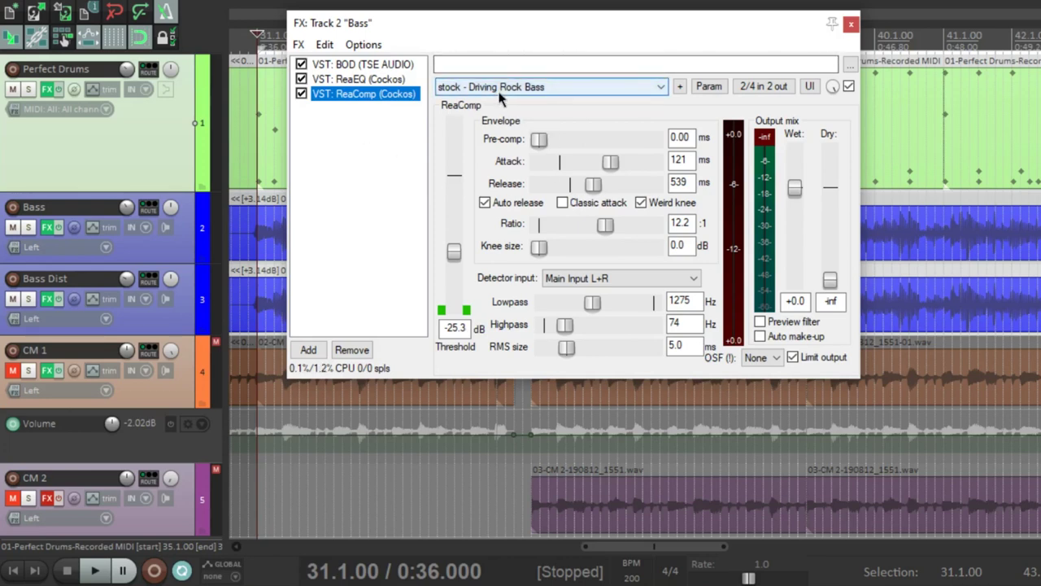
Clear the effect selection in the Bass chain list and close the Bass FX window
left_click(358, 123)
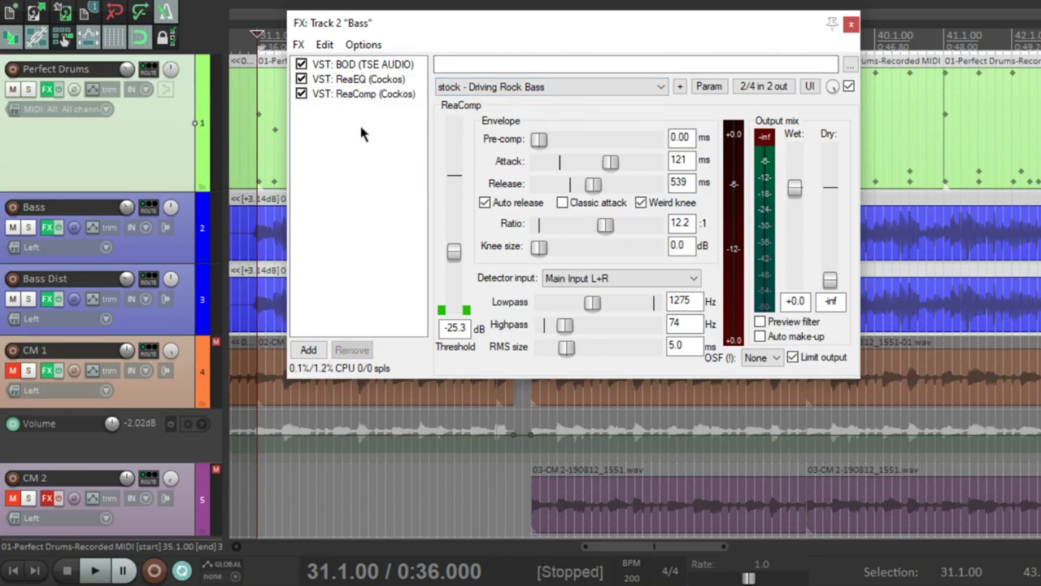
left_click(850, 26)
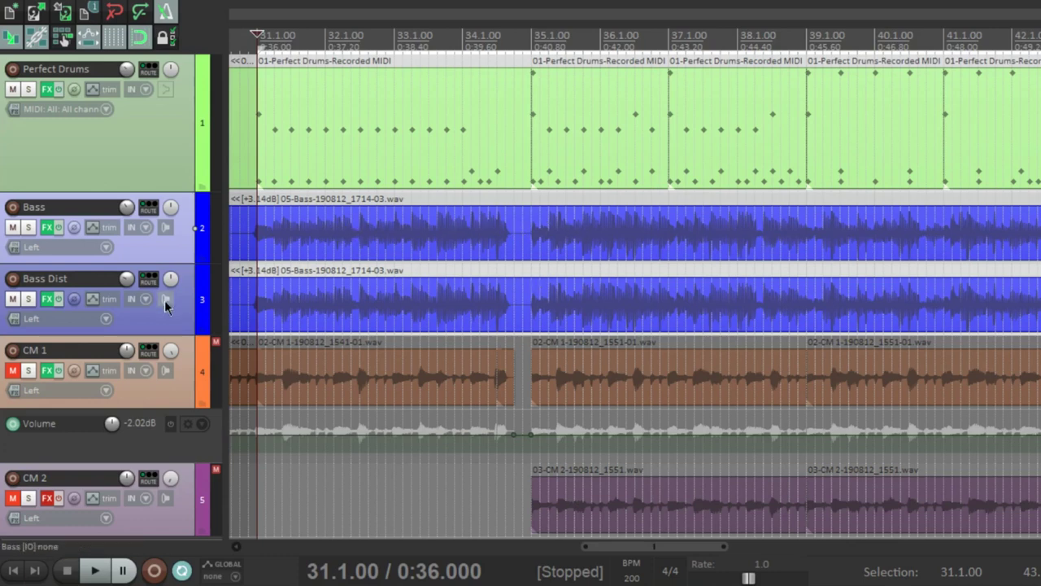
Open the Bass Dist FX chain, inspect the NoAmp amp interface, then close it
left_click(47, 299)
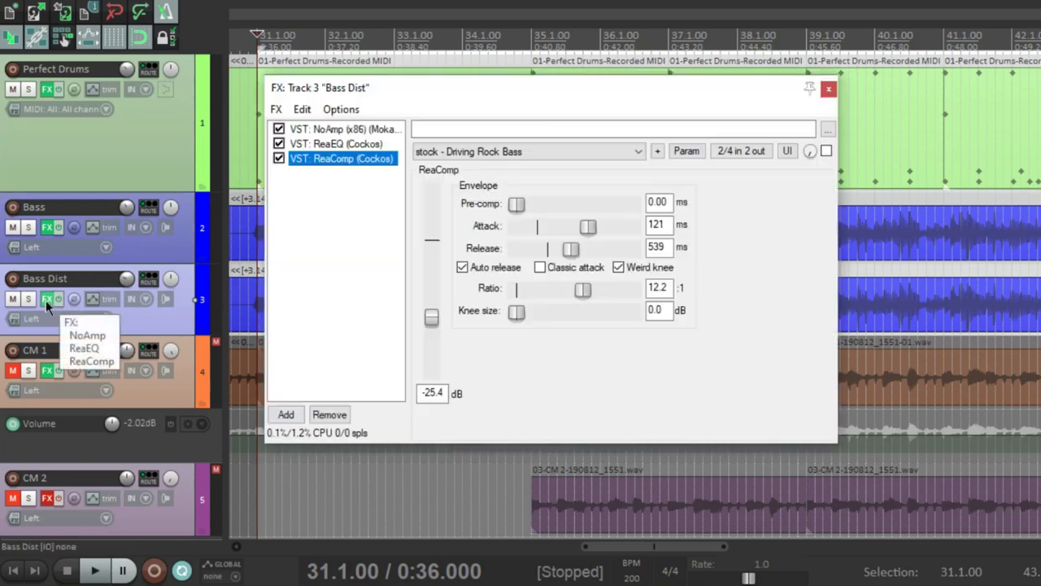
left_click(369, 190)
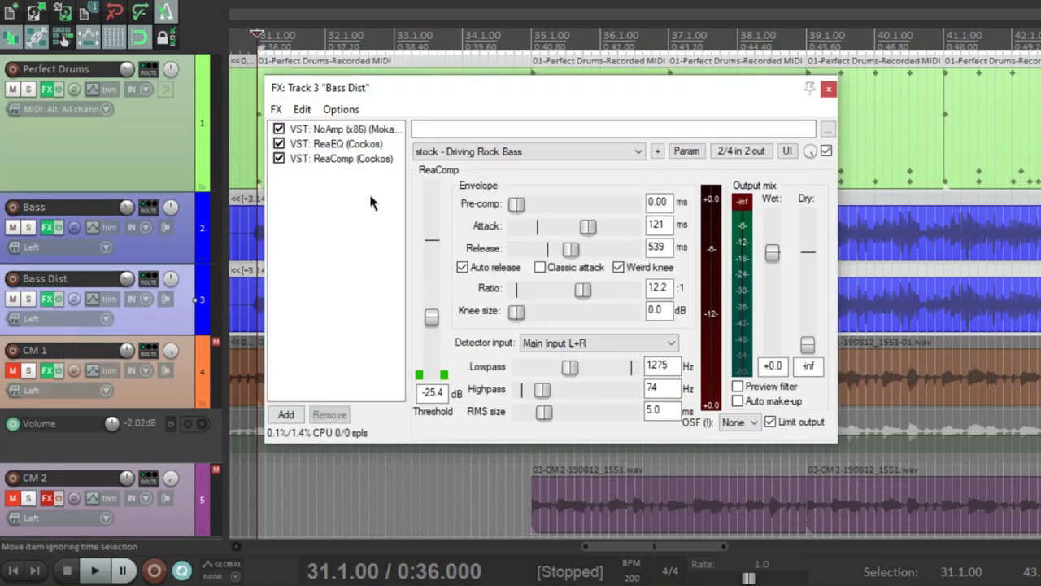
double_click(371, 130)
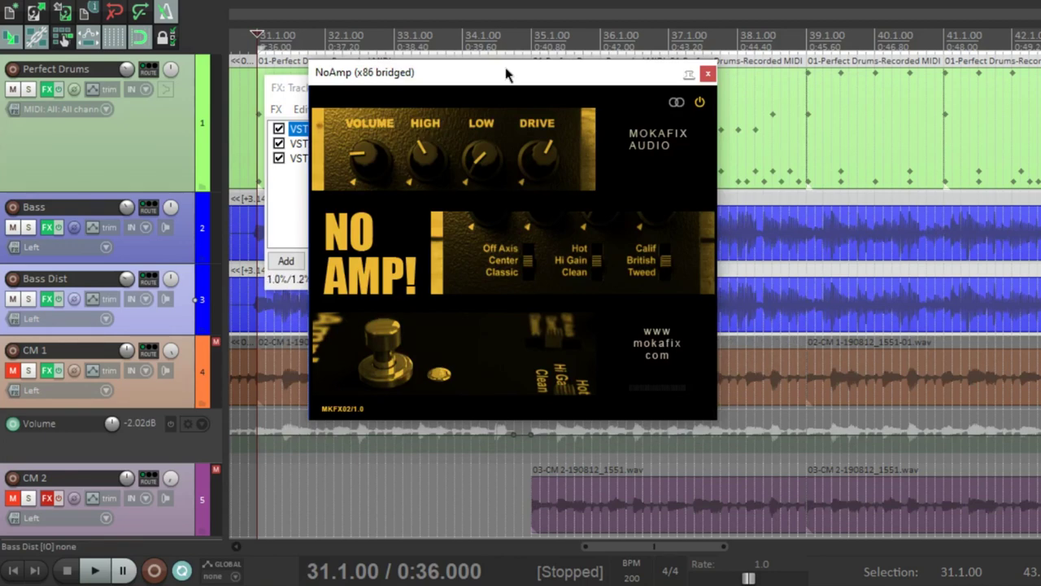
left_click_drag(499, 74, 521, 88)
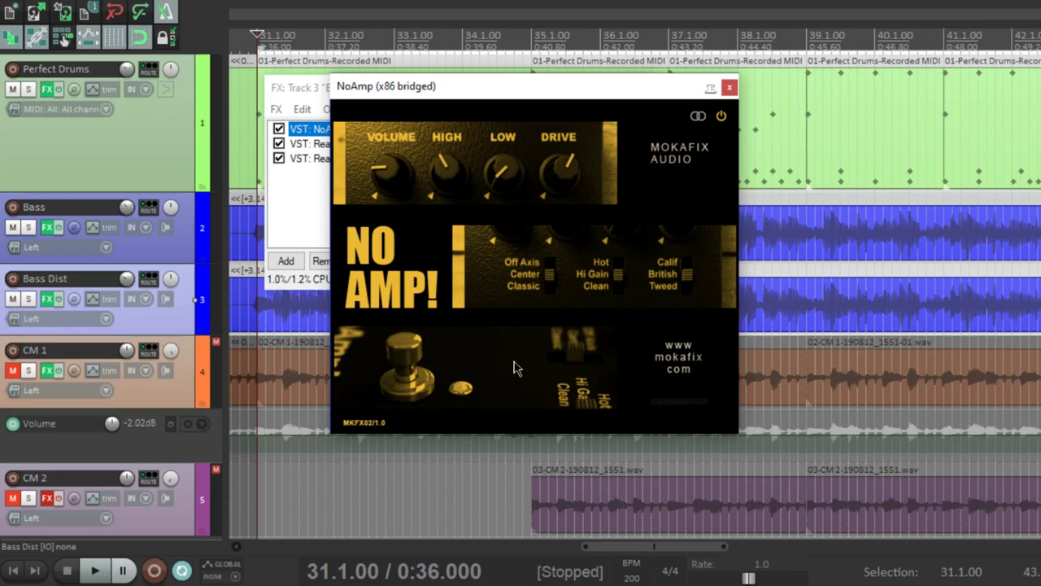
left_click(729, 87)
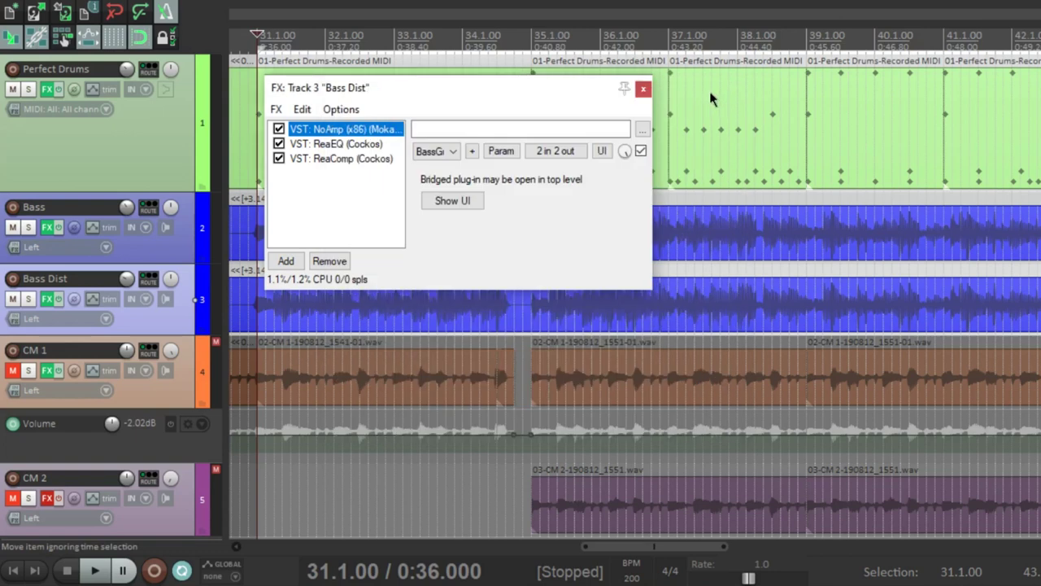
View the Bass Dist ReaEQ with its 169.9 Hz high pass, then ReaComp at 12.2:1, -25.4 dB
left_click(372, 191)
left_click(343, 145)
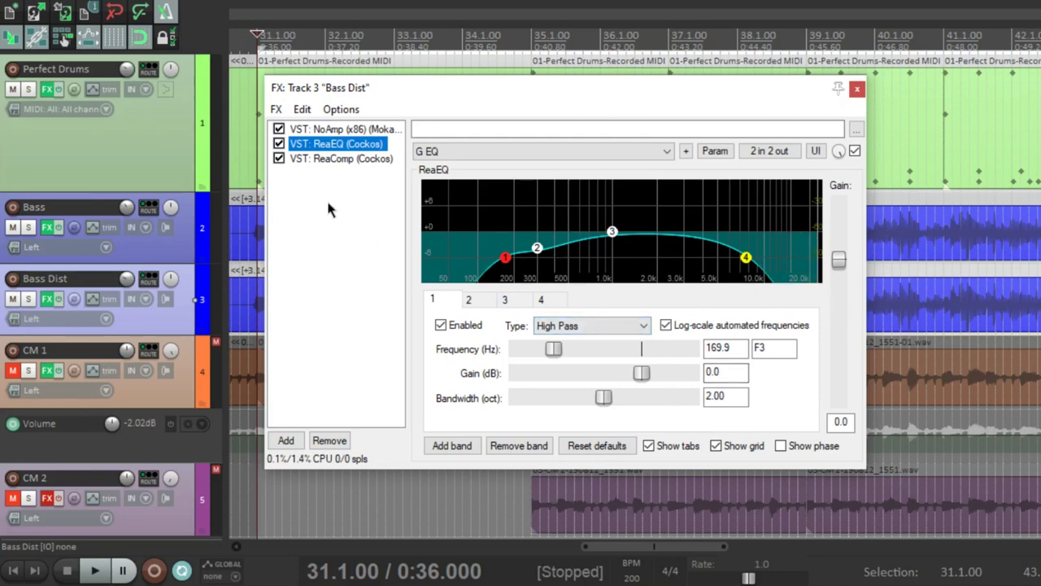
left_click(341, 159)
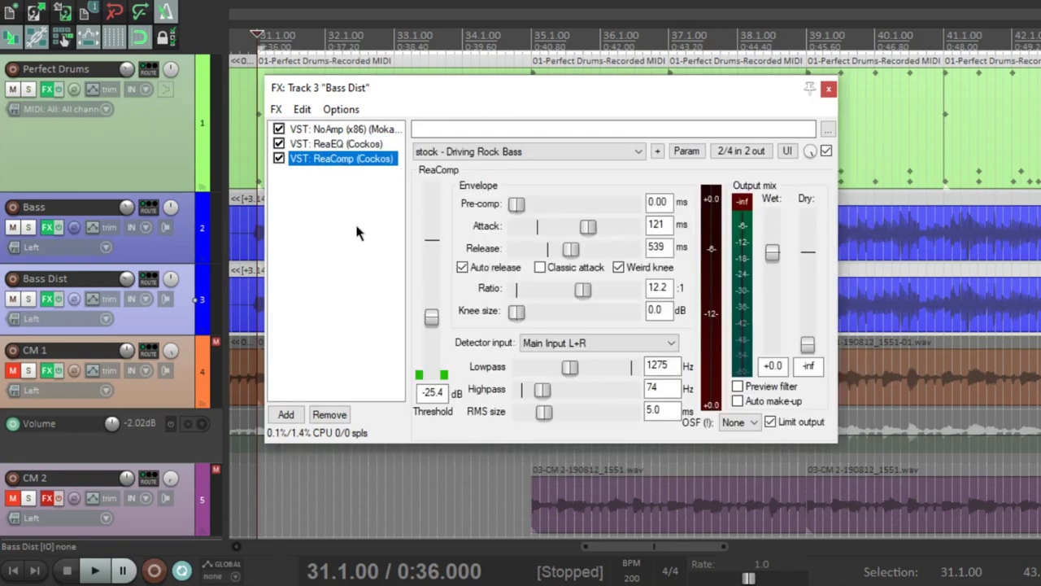
Deselect the effect in the Bass Dist chain list and close the FX: Track 3 "Bass Dist" window
left_click(354, 221)
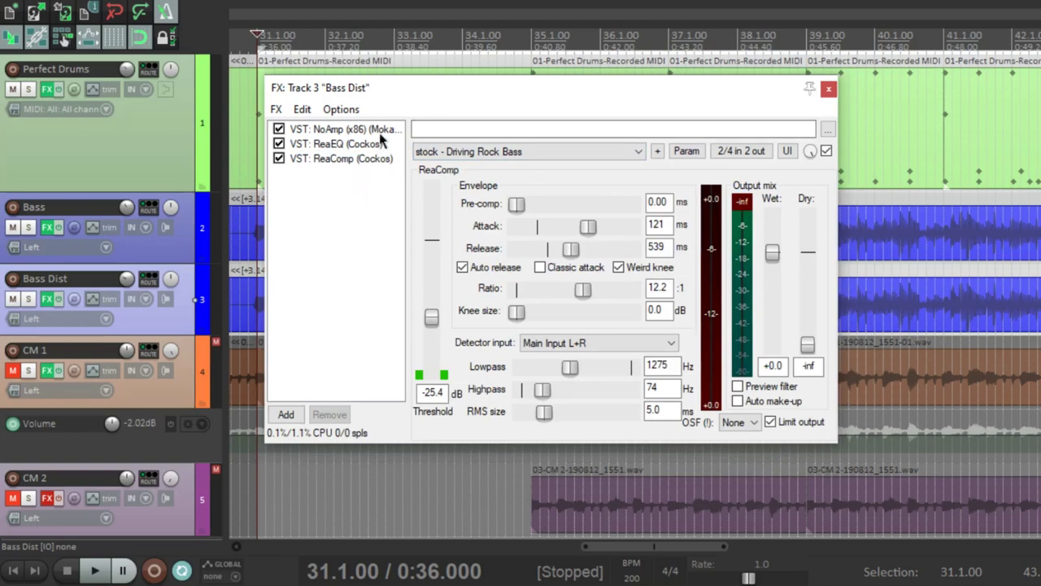
mouse_move(128, 218)
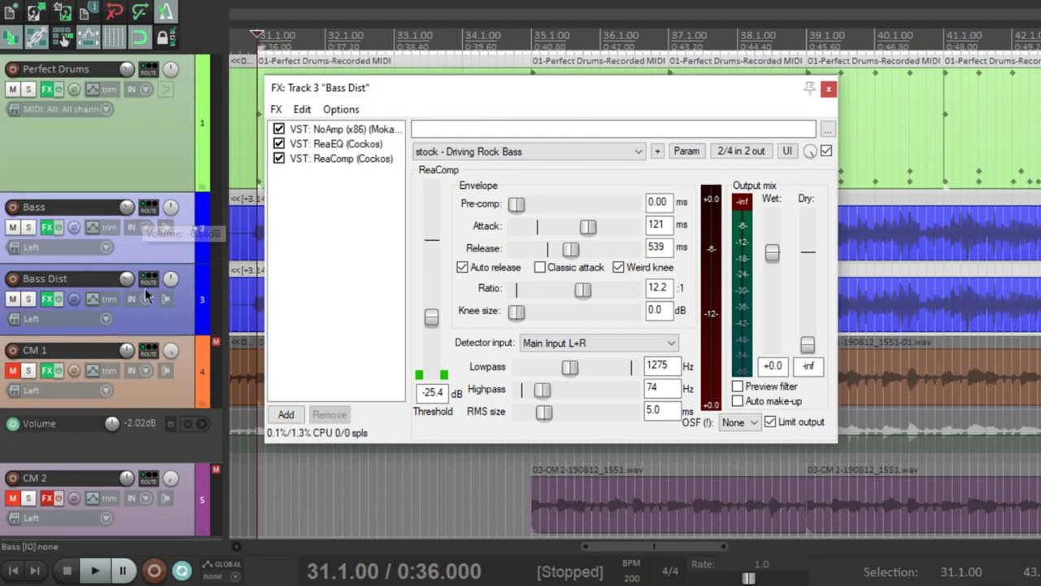
mouse_move(124, 282)
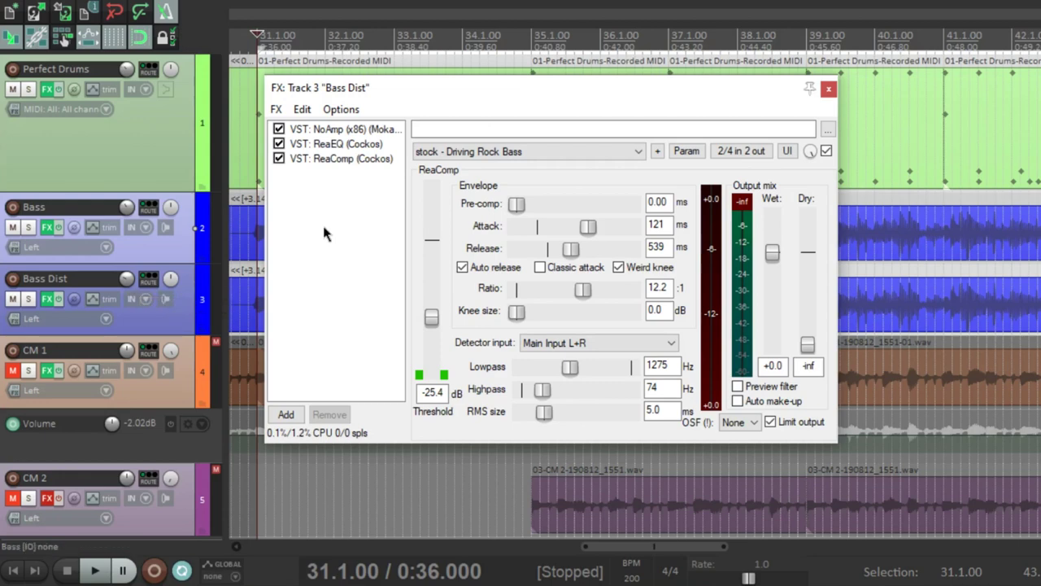
left_click(828, 89)
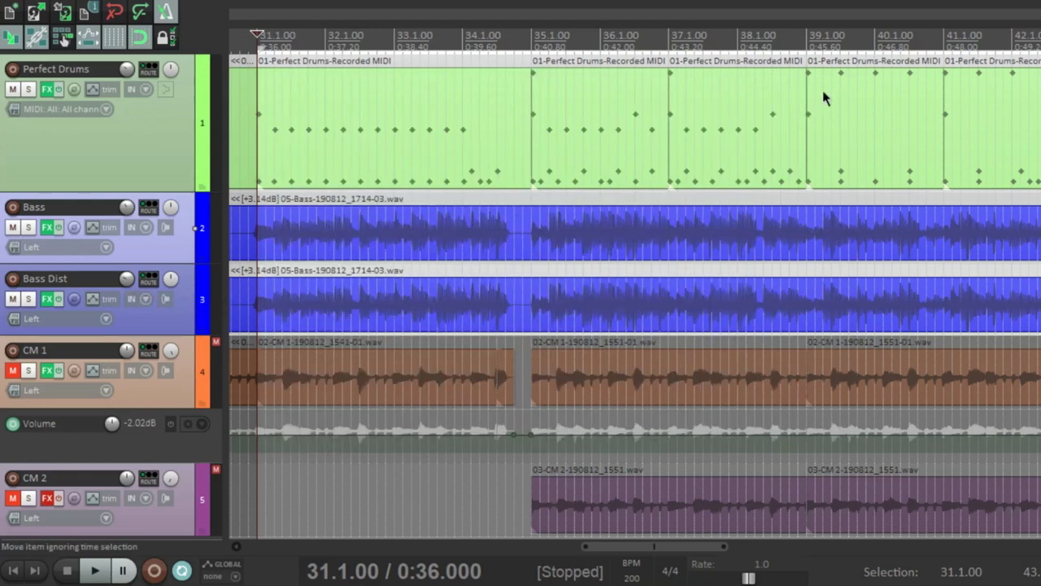
Play the full project from 31.1.00 and stop it
left_click(291, 37)
left_click(259, 37)
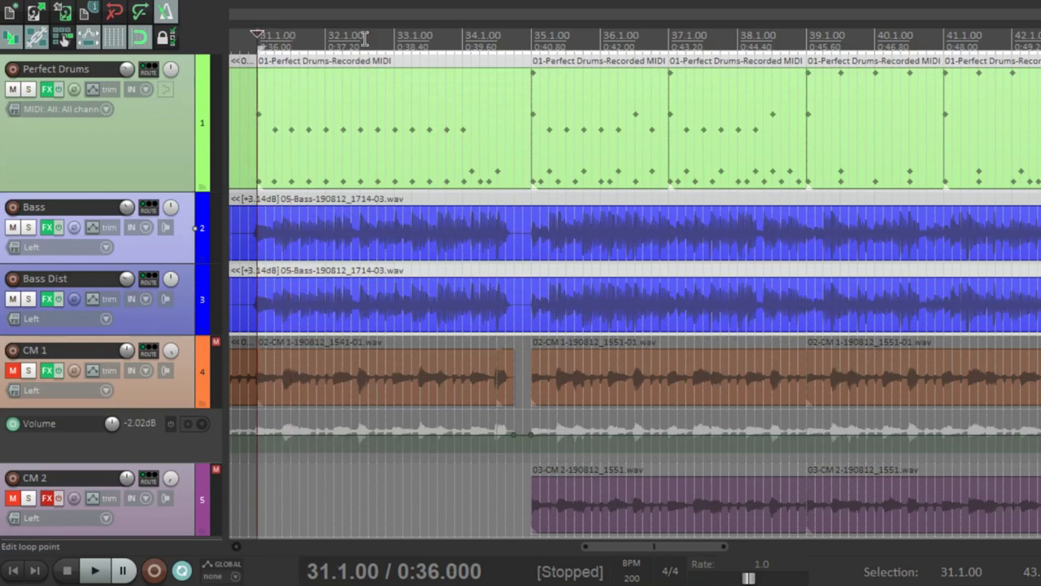
key("space")
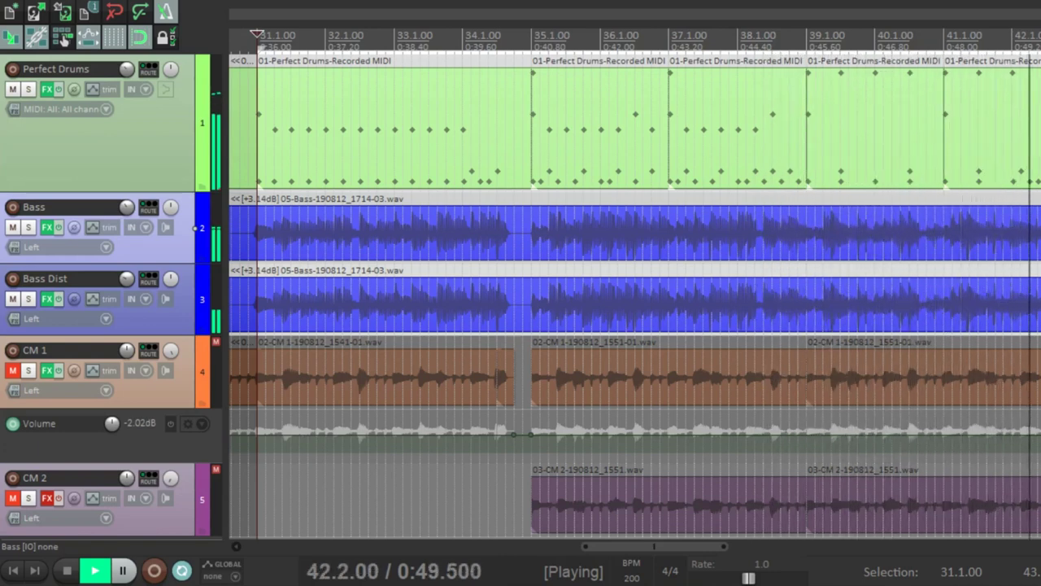
key("space")
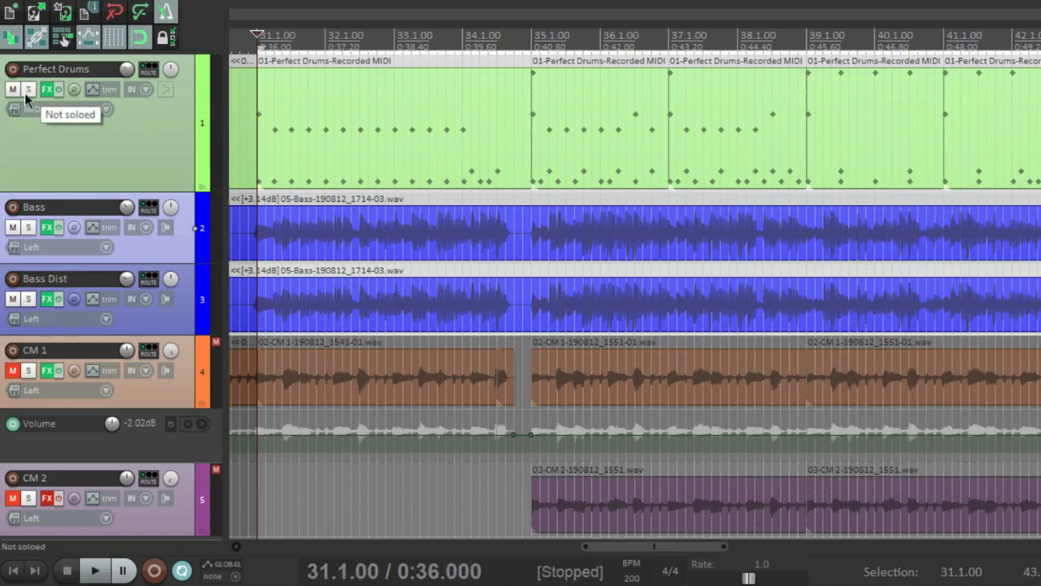
Mute the Perfect Drums track and play the bass tracks without drums
left_click(13, 90)
key("space")
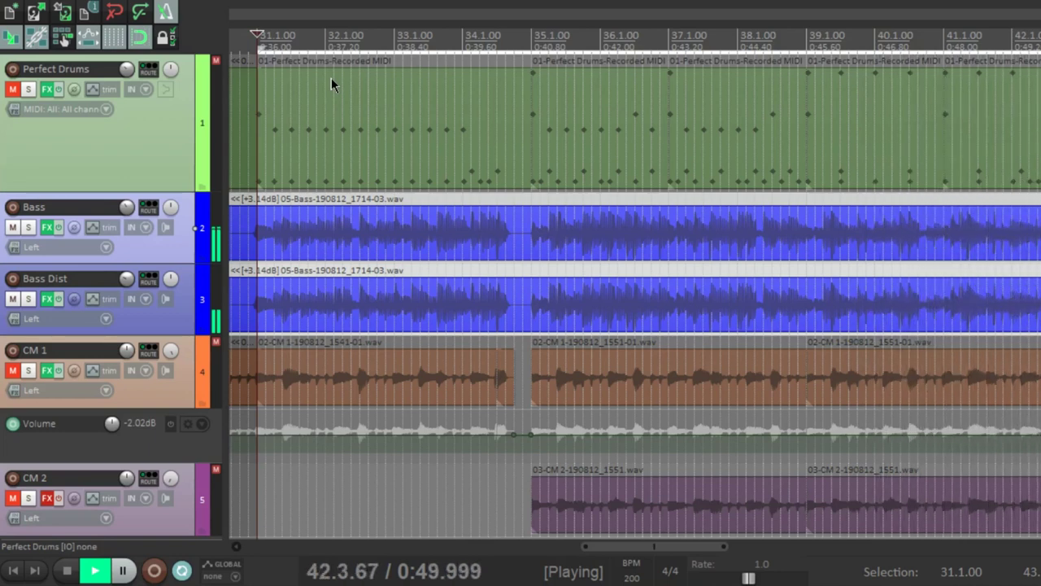
key("space")
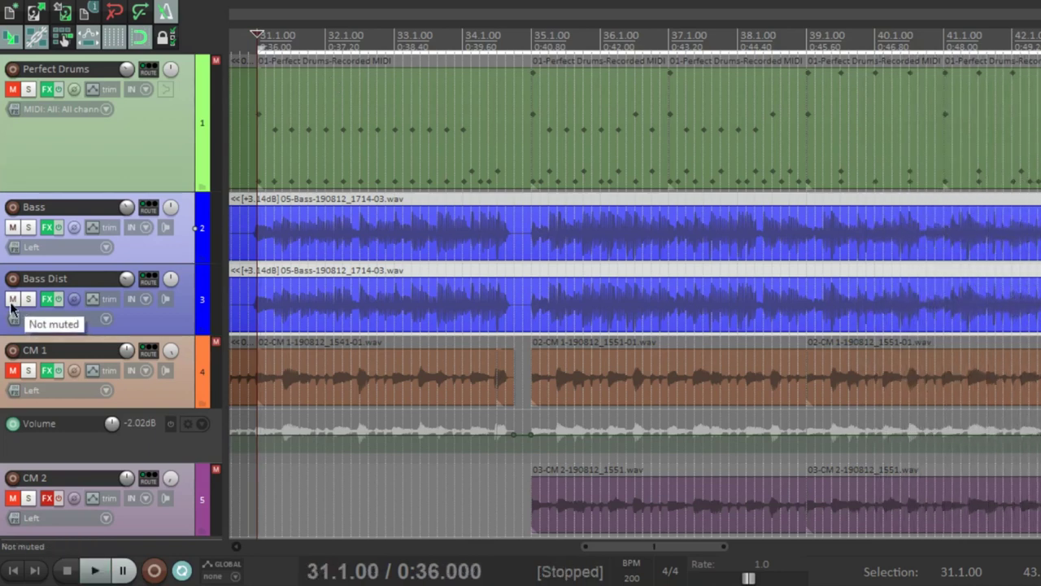
Mute Bass Dist and play the clean bass on its own
left_click(12, 298)
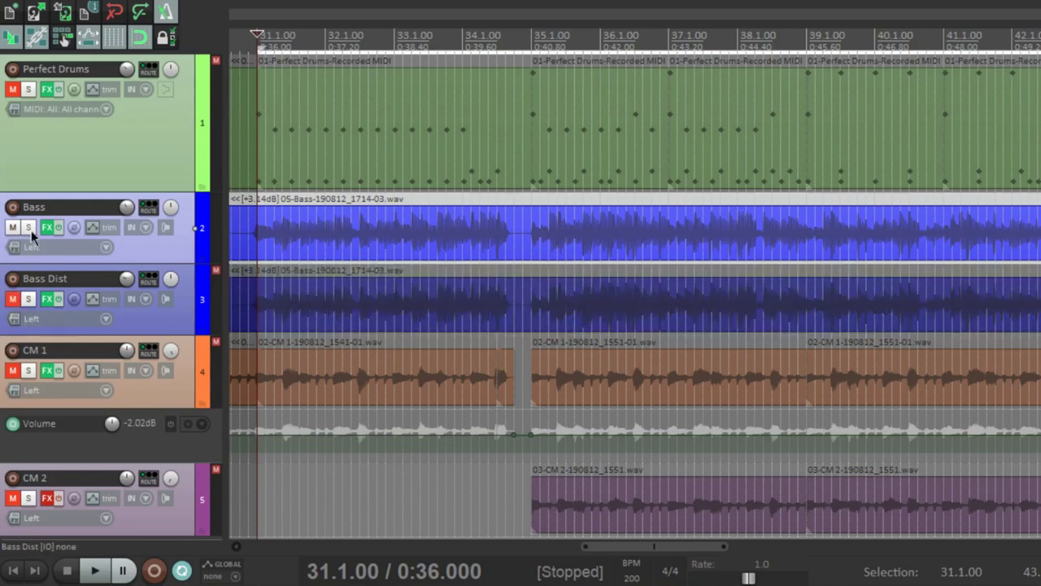
key("space")
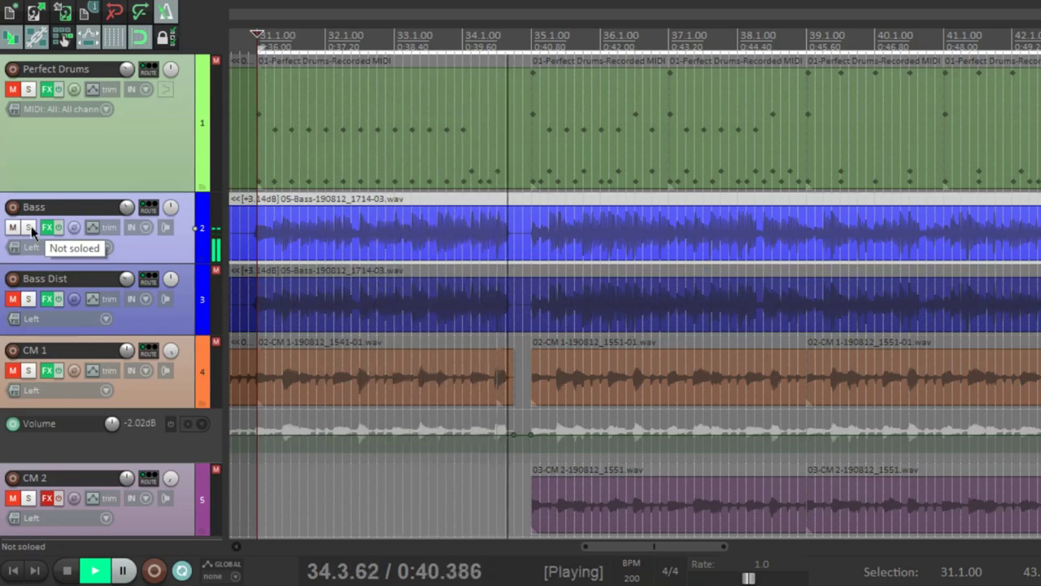
key("space")
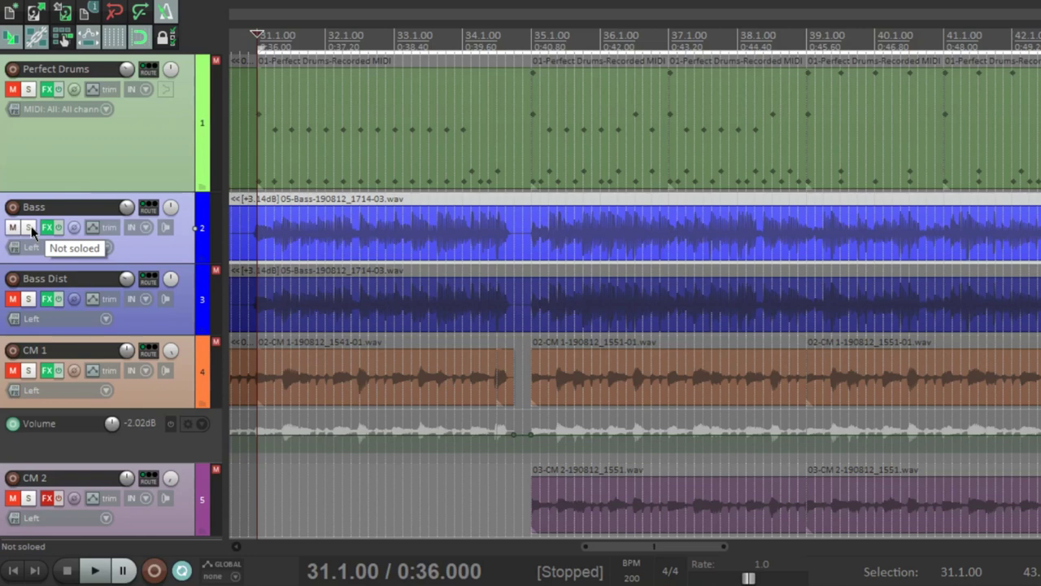
Unmute Bass Dist, play both bass tracks together, then select the Perfect Drums MIDI items
left_click(12, 299)
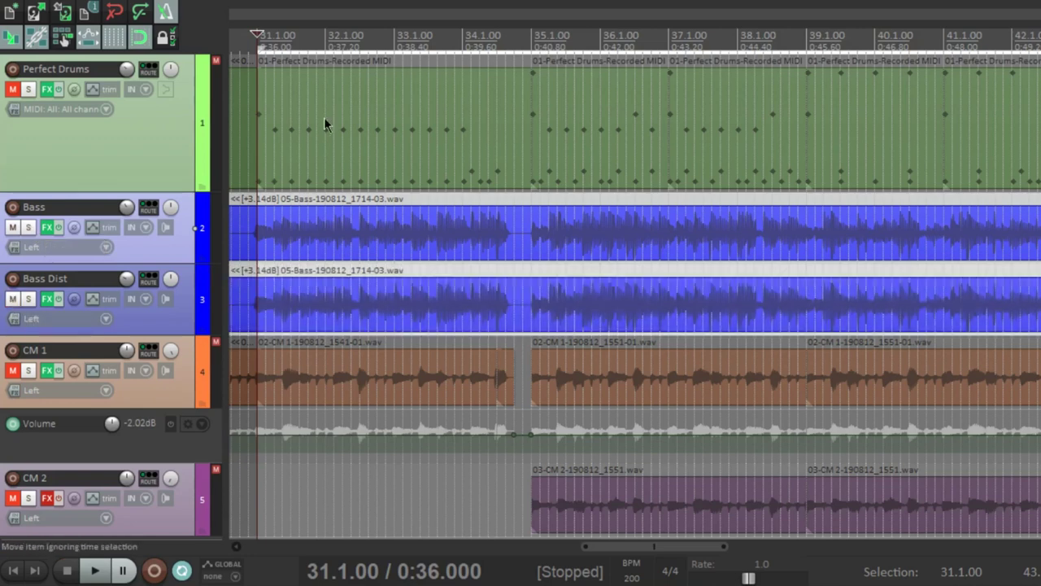
key("space")
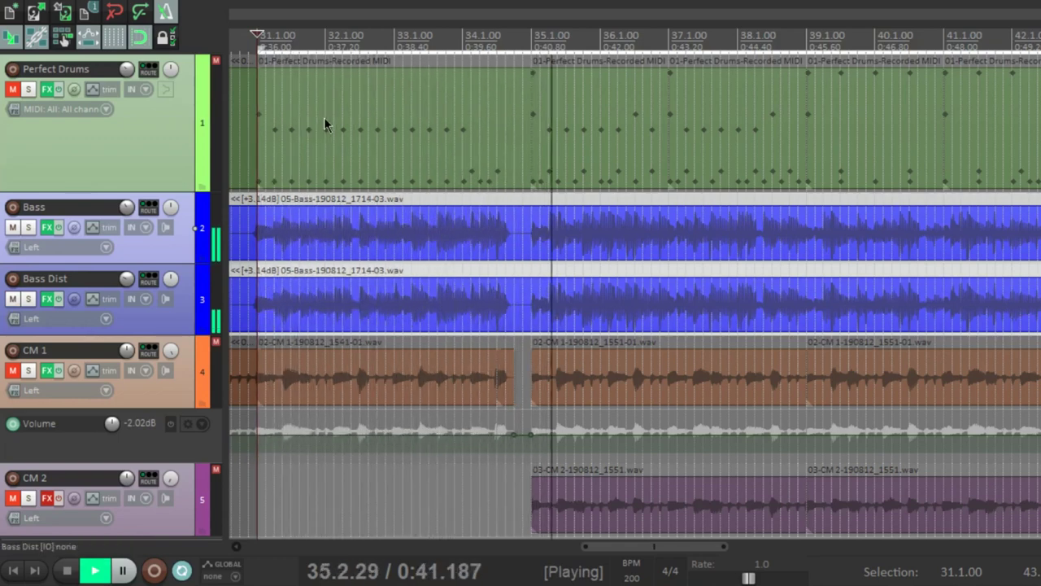
key("space")
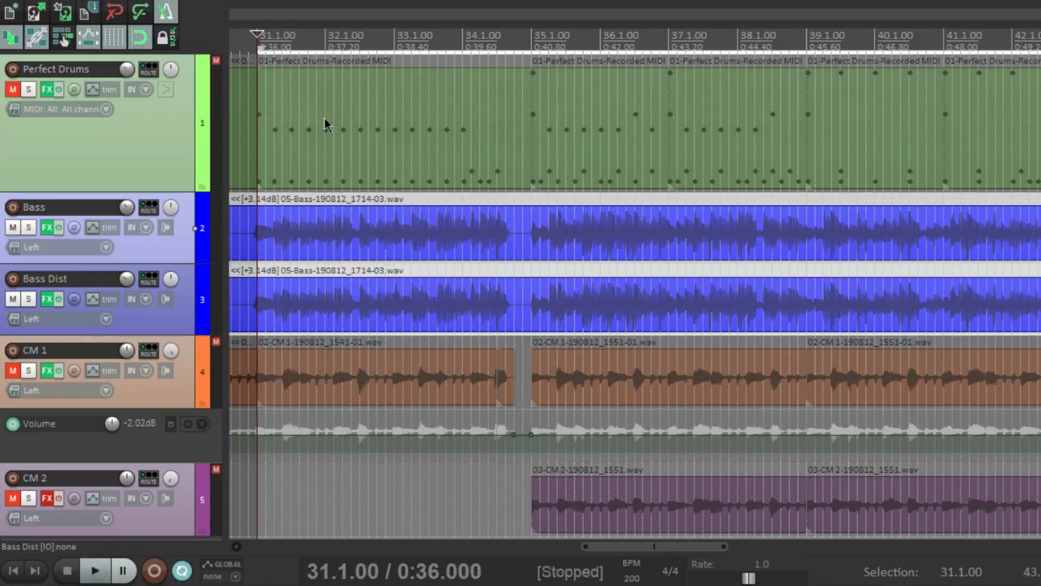
left_click(324, 124)
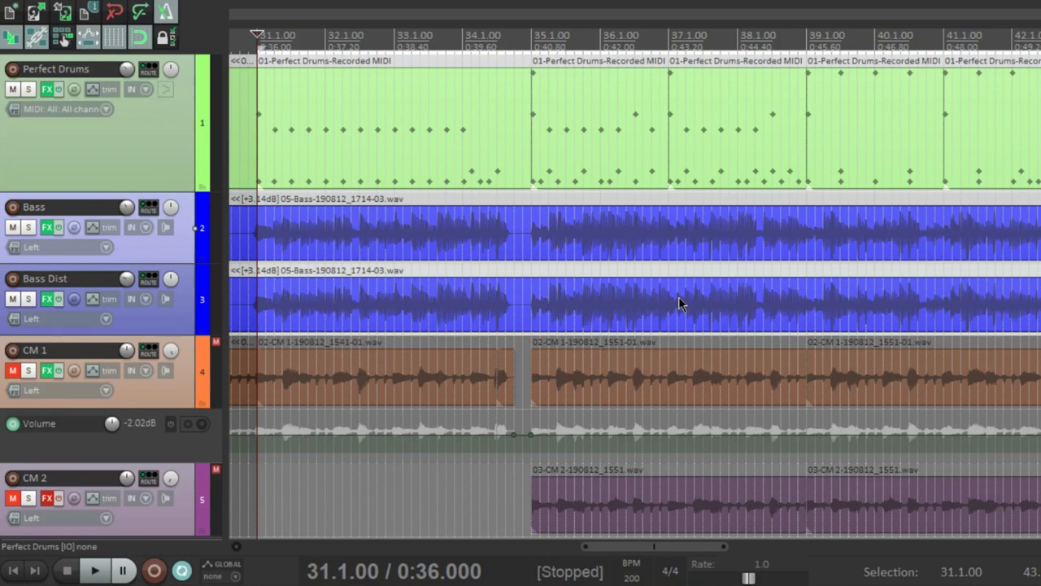